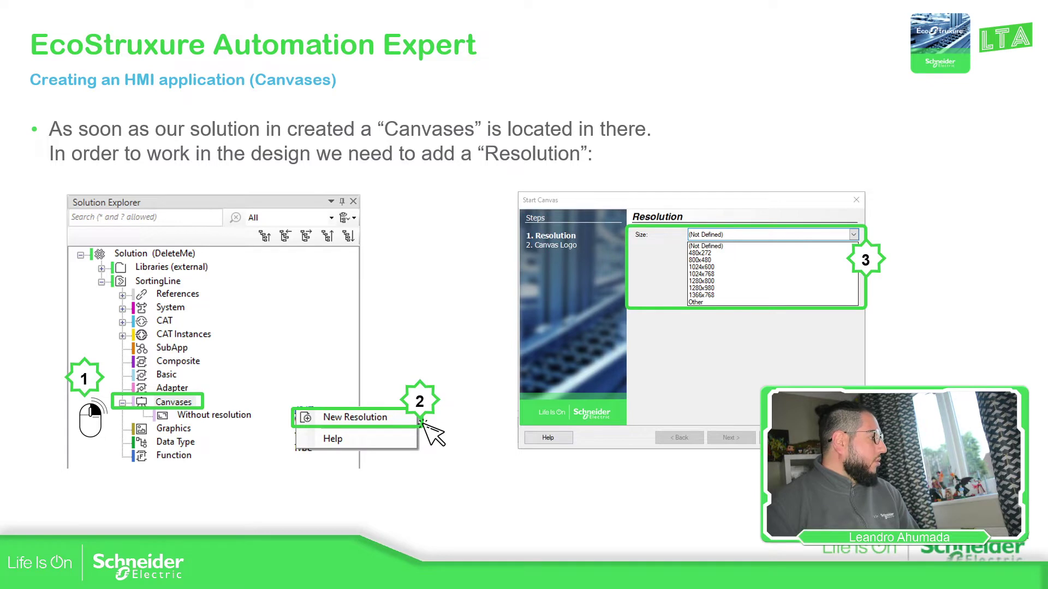
In red pen, draw an arrow from badge 2 to the resolution list and circle the Rose setting
click(33, 551)
click(38, 493)
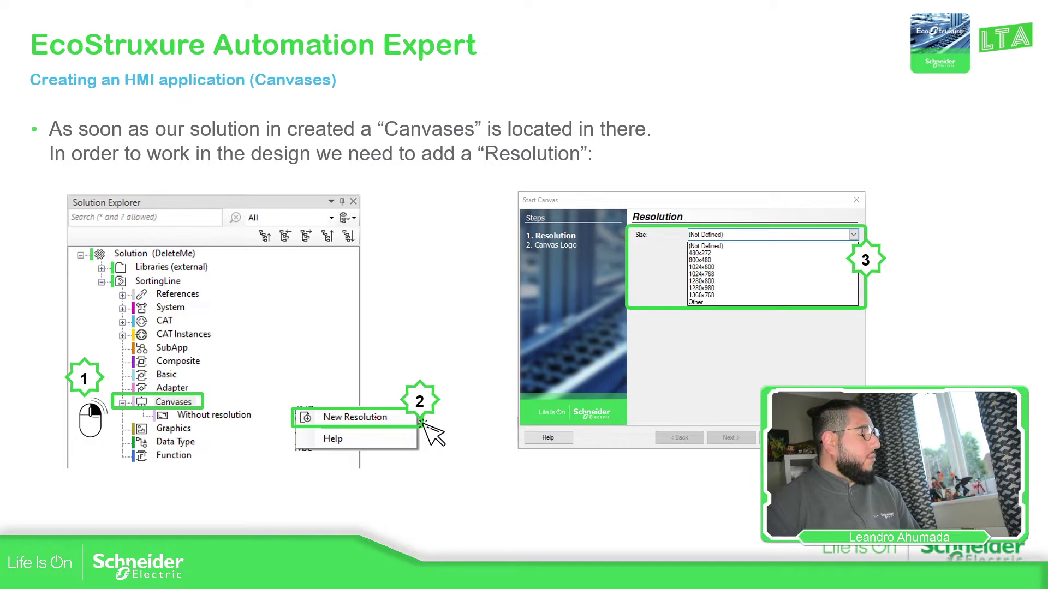
mouse_move(434, 397)
mouse_down()
mouse_move(437, 372)
mouse_move(561, 281)
mouse_move(623, 261)
mouse_move(618, 277)
mouse_up()
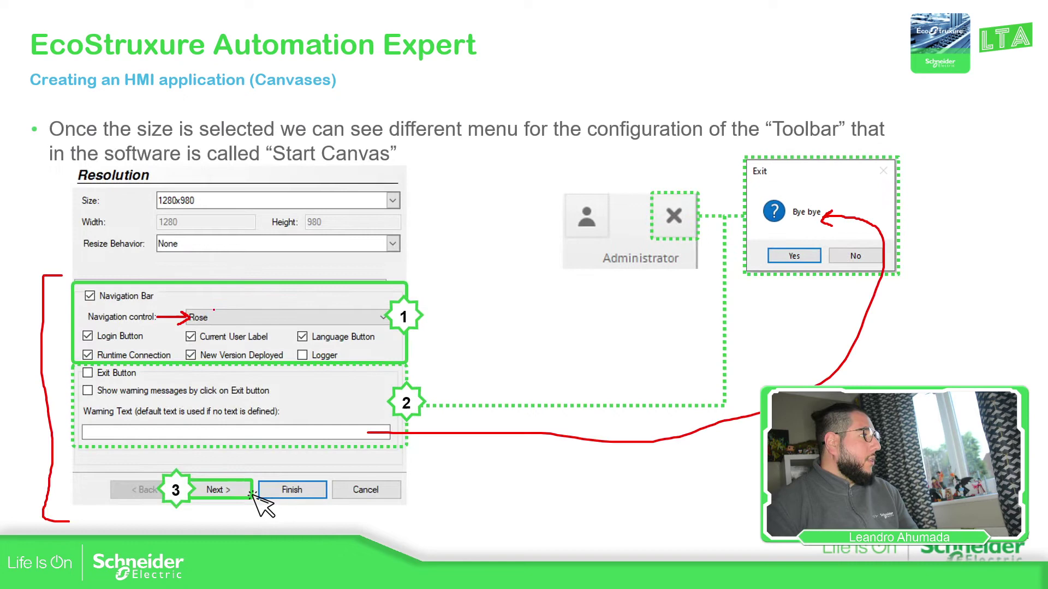
mouse_move(211, 307)
mouse_down()
mouse_move(221, 331)
mouse_move(243, 318)
mouse_up()
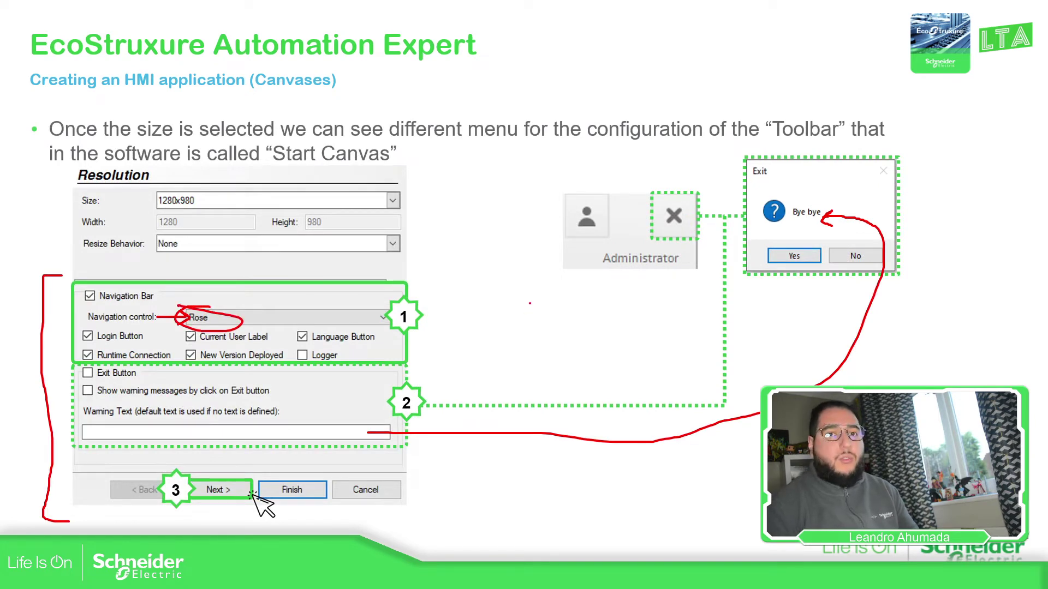
key(Right)
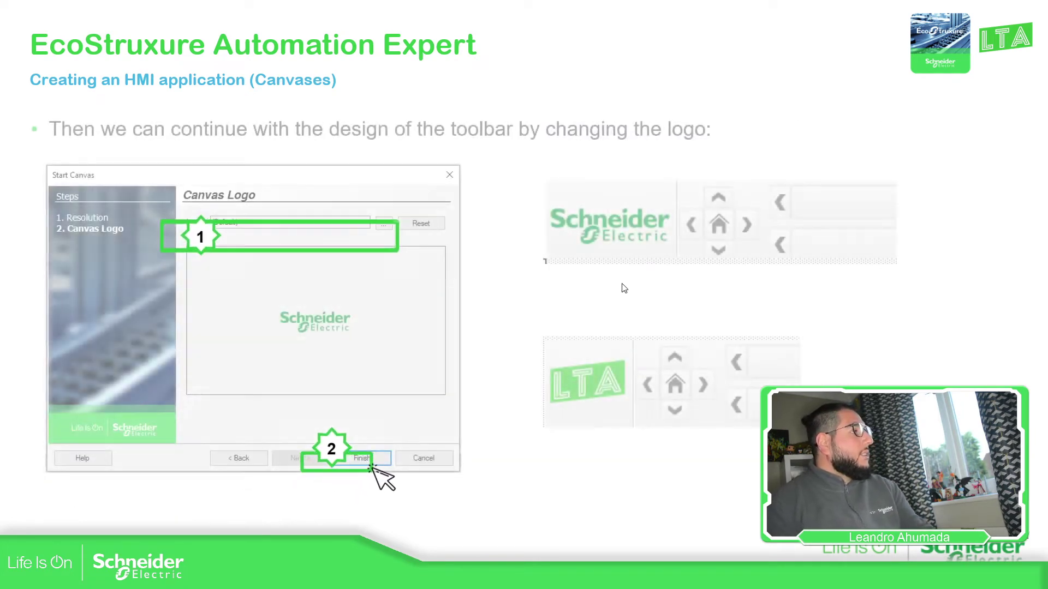
Advance to the slide about redefining the start canvas
key(Right)
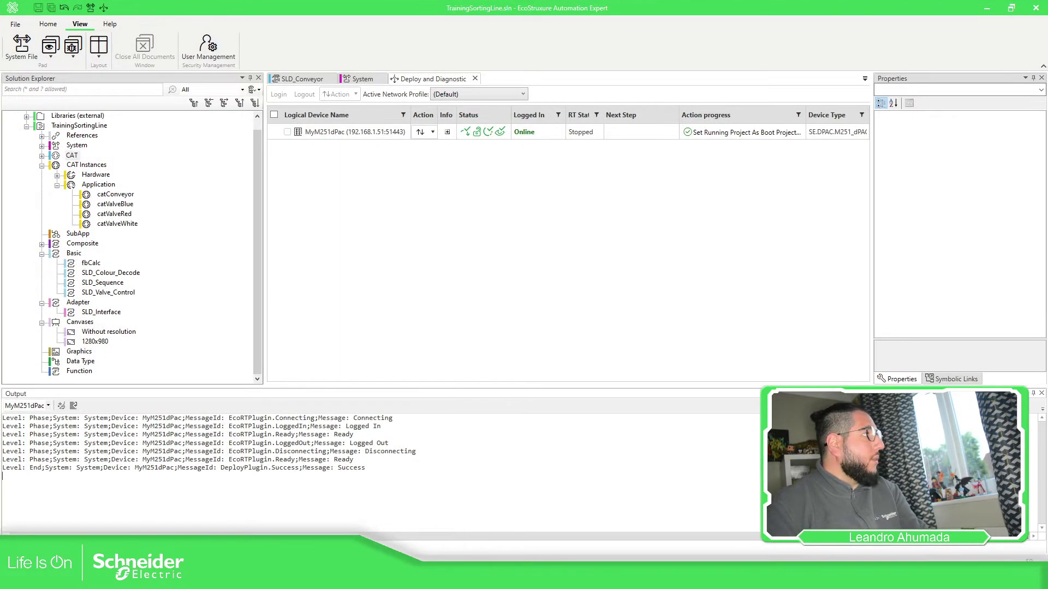
Remove the old 1280x980 canvas from Canvases
click(93, 334)
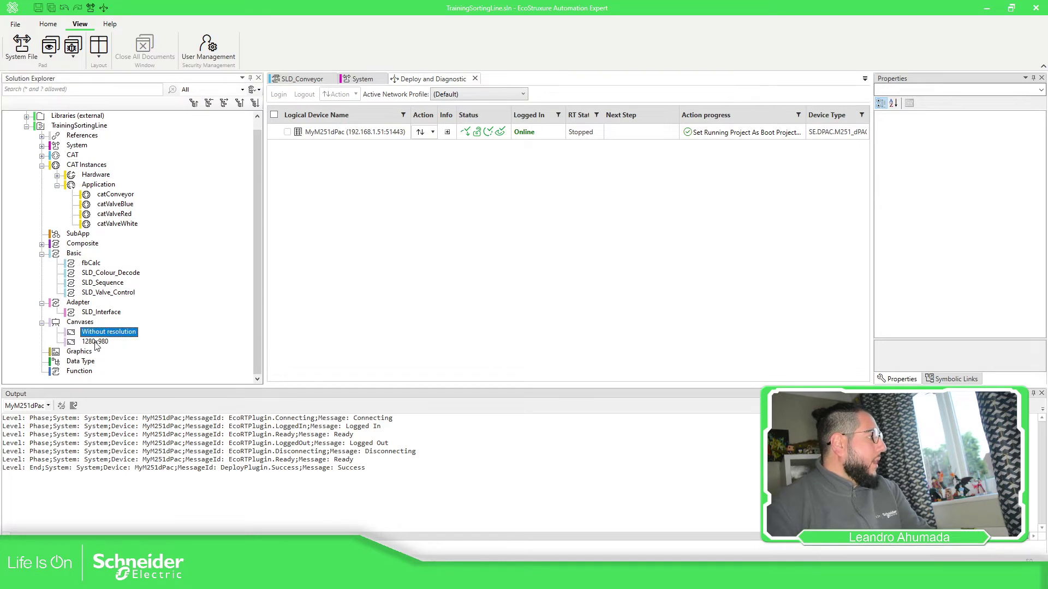
click(96, 344)
right_click(101, 345)
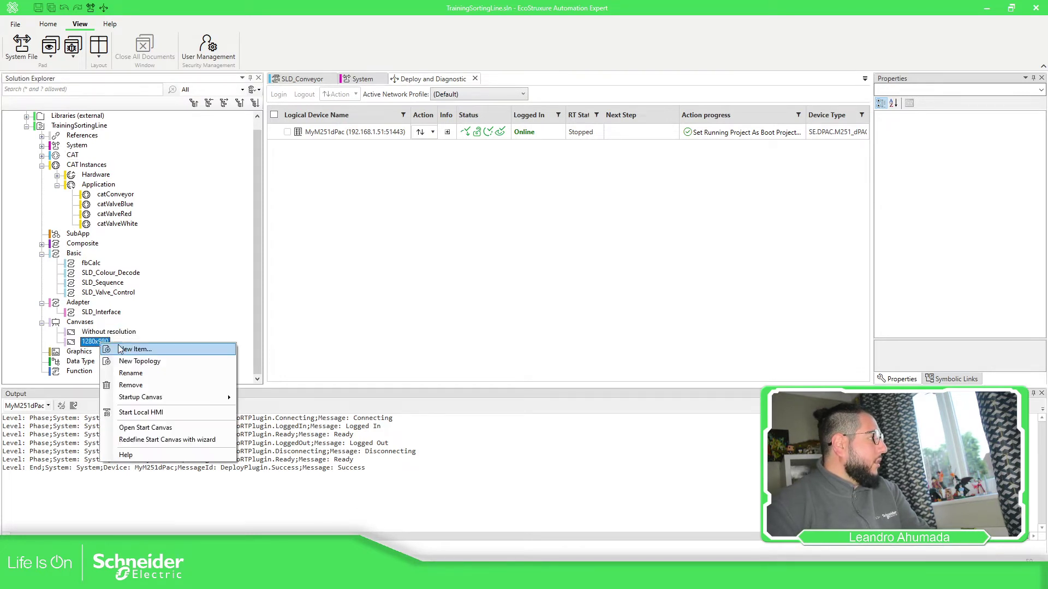
click(131, 385)
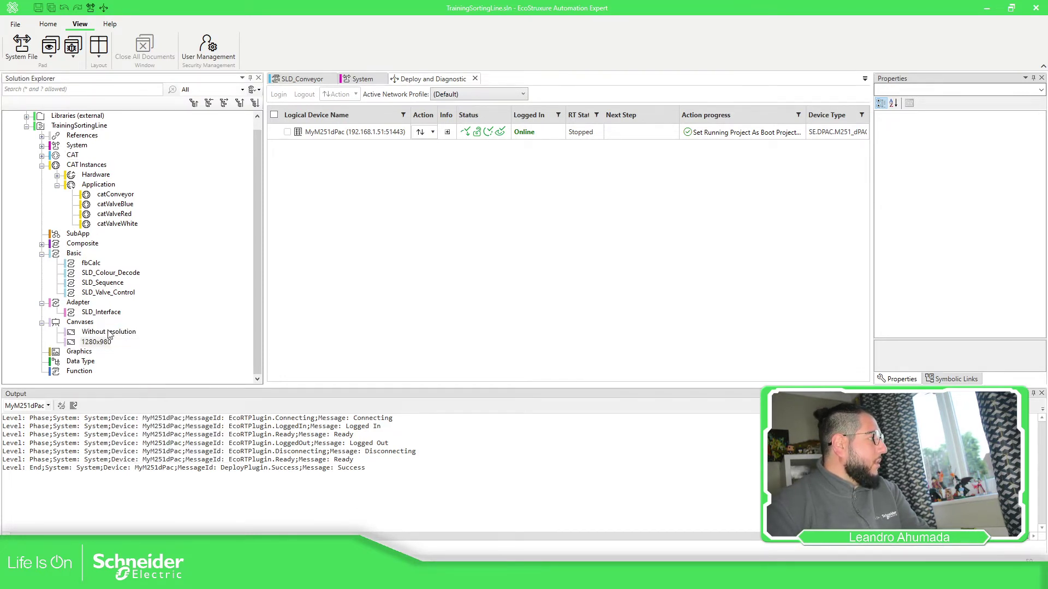
Start a new canvas resolution sized 1280x980 with Rose navigation control
right_click(88, 332)
click(127, 341)
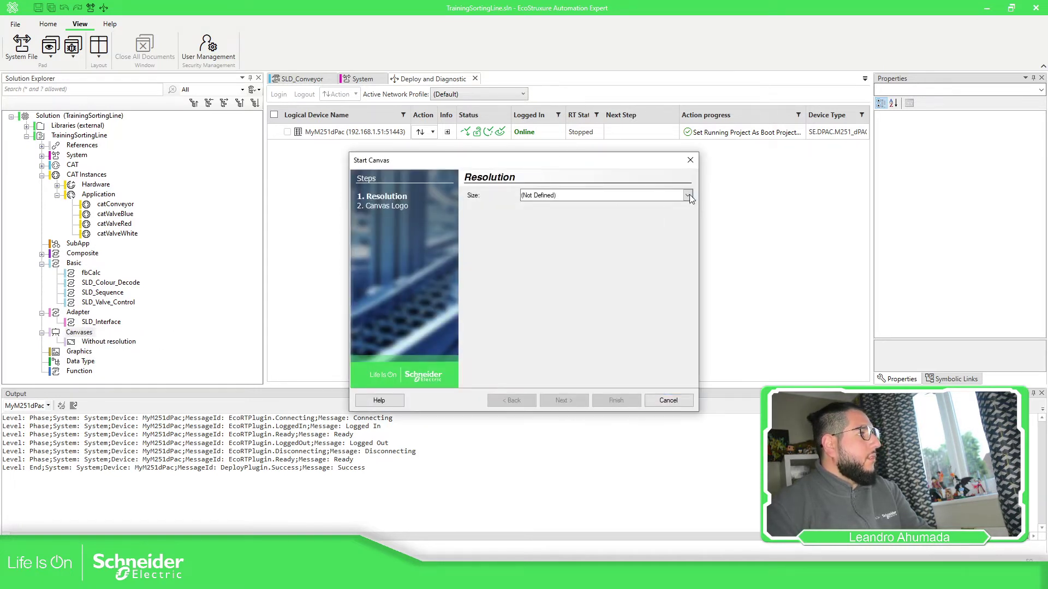
click(688, 195)
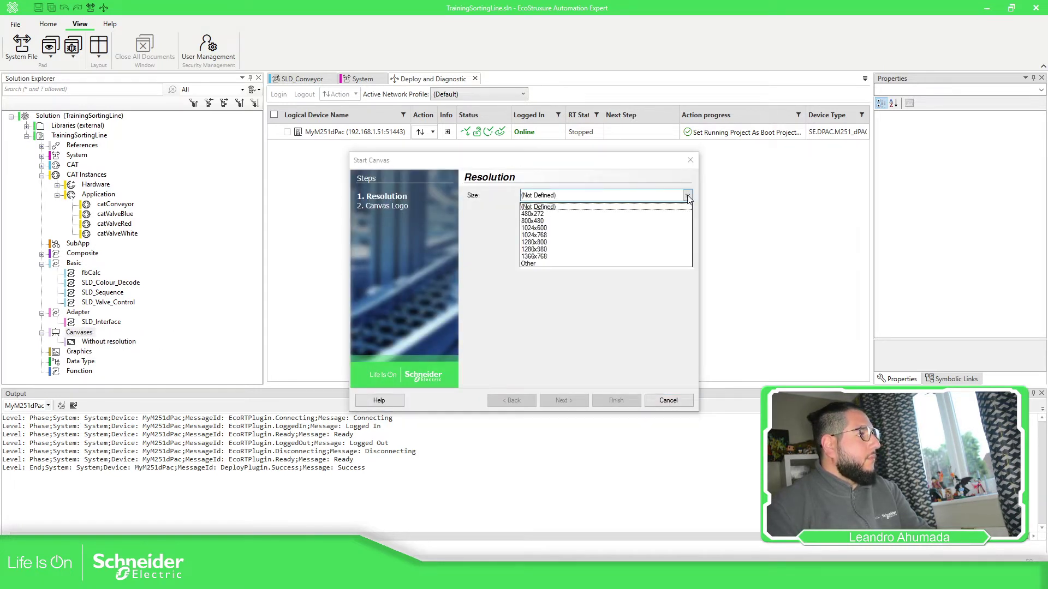
click(537, 242)
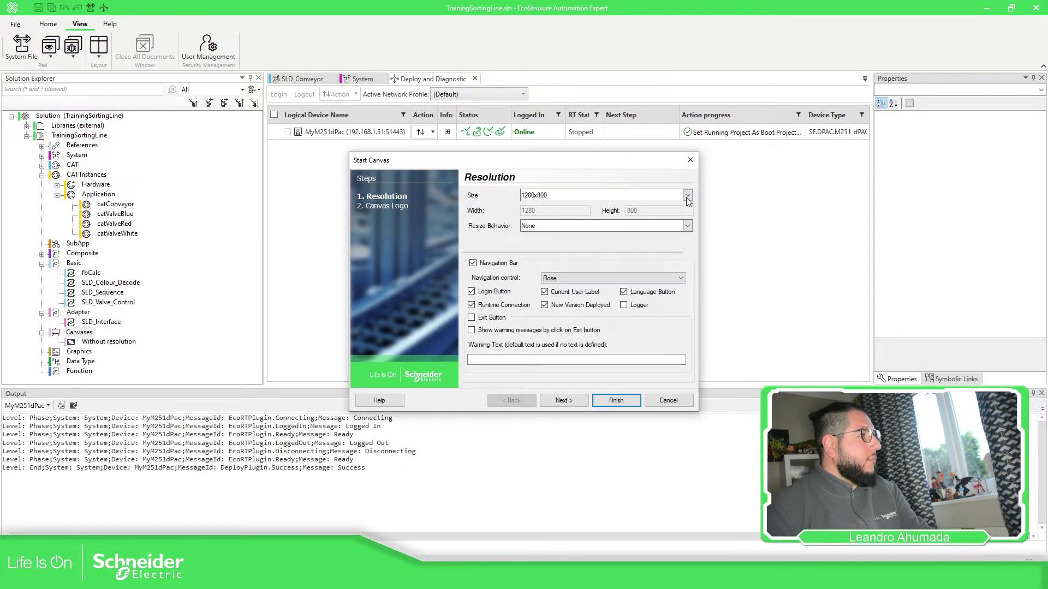
click(688, 196)
click(547, 252)
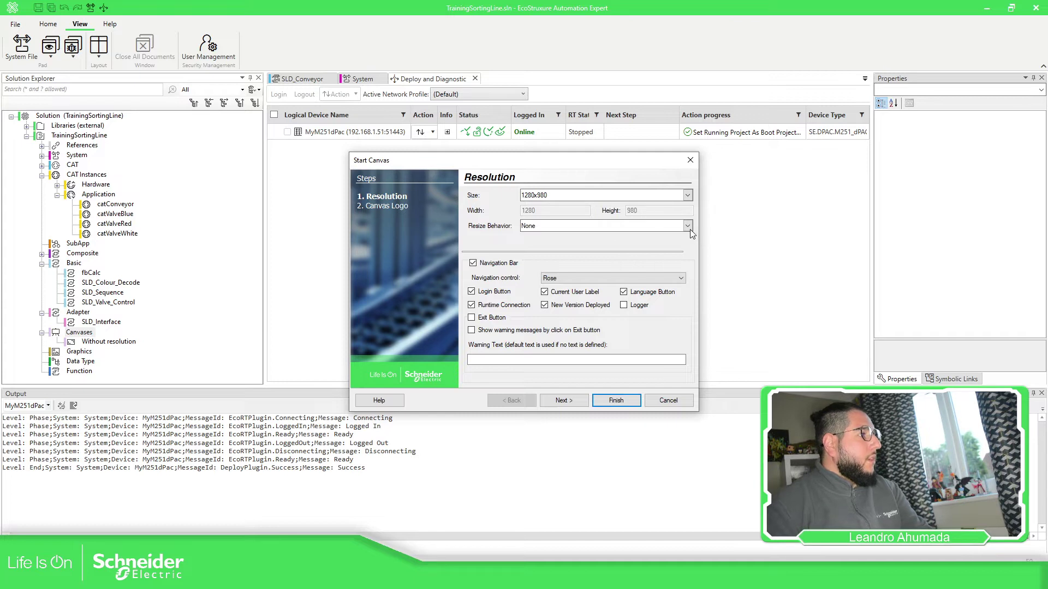
click(568, 277)
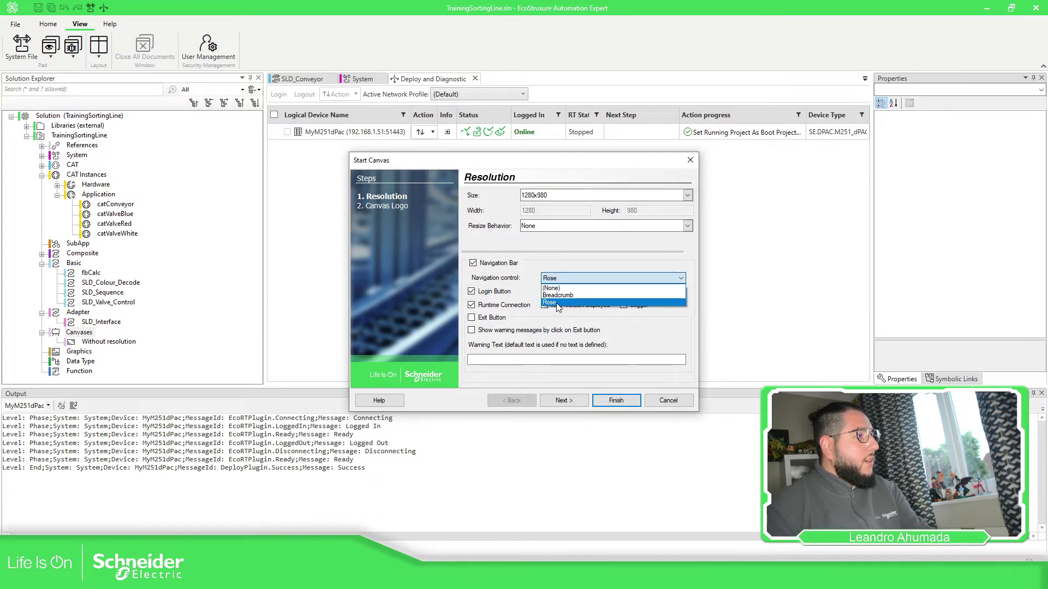
click(557, 303)
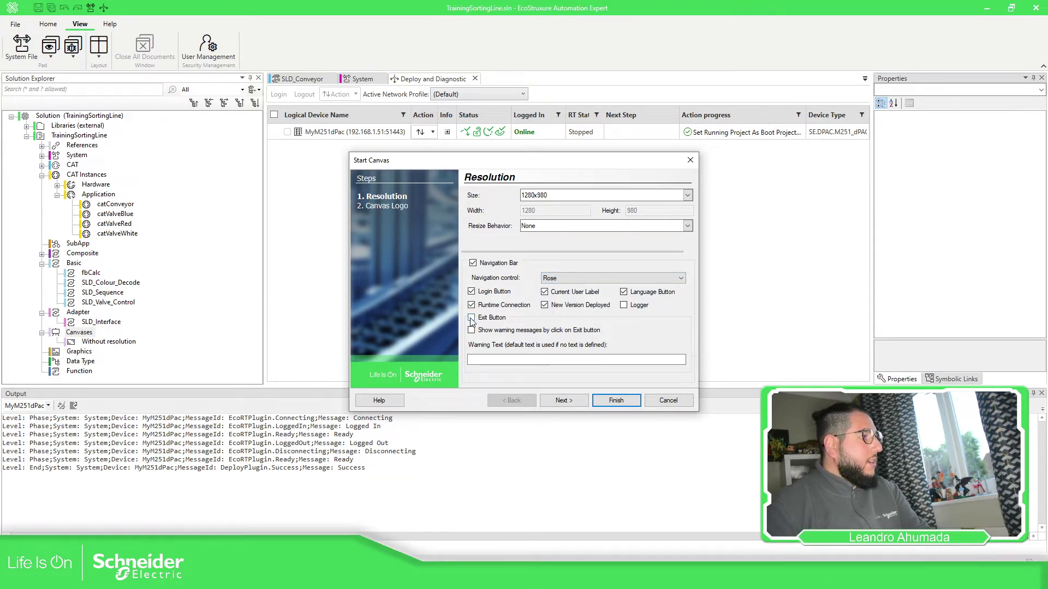
Enable the Exit Button with an exit warning reading 'BYE BYE'
click(472, 318)
click(471, 331)
click(510, 359)
text(BY)
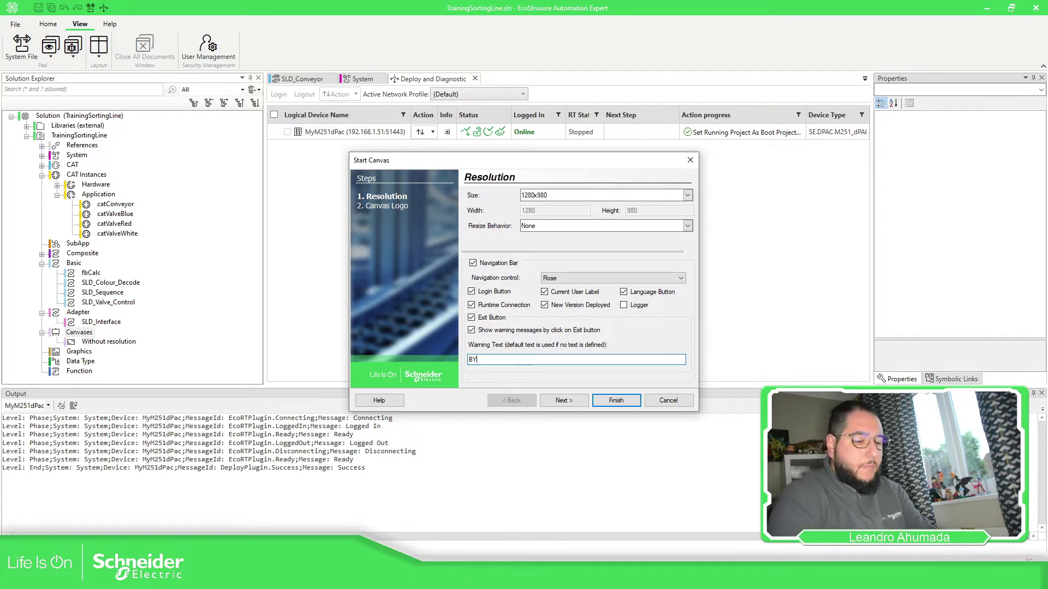
key(BackSpace)
text(YE BY)
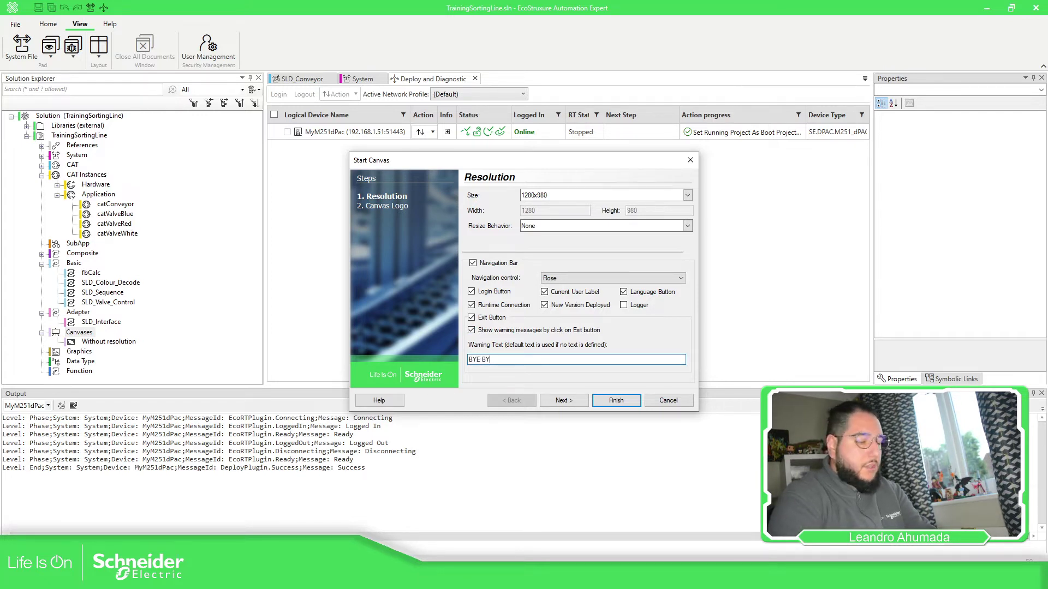
text(E)
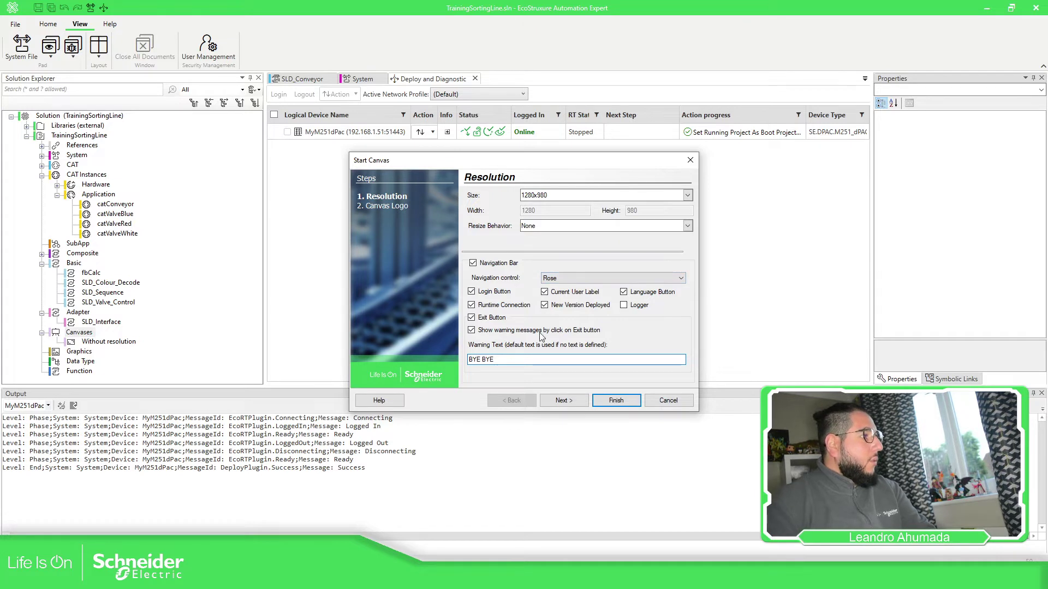
click(562, 400)
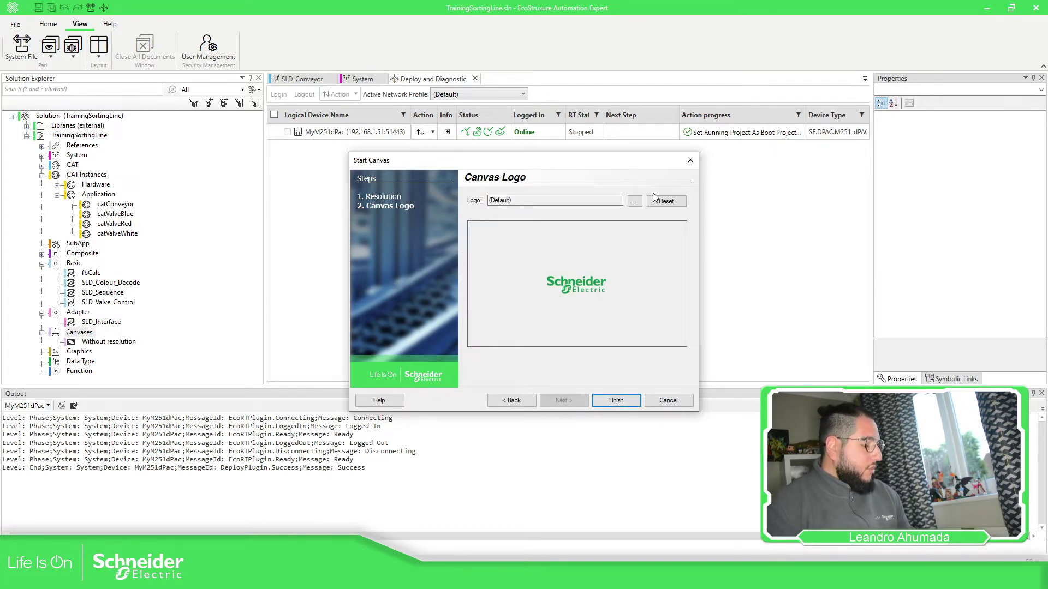
Pick the LTA logo image as the Canvas Logo and finish the 1280x980 canvas
click(634, 202)
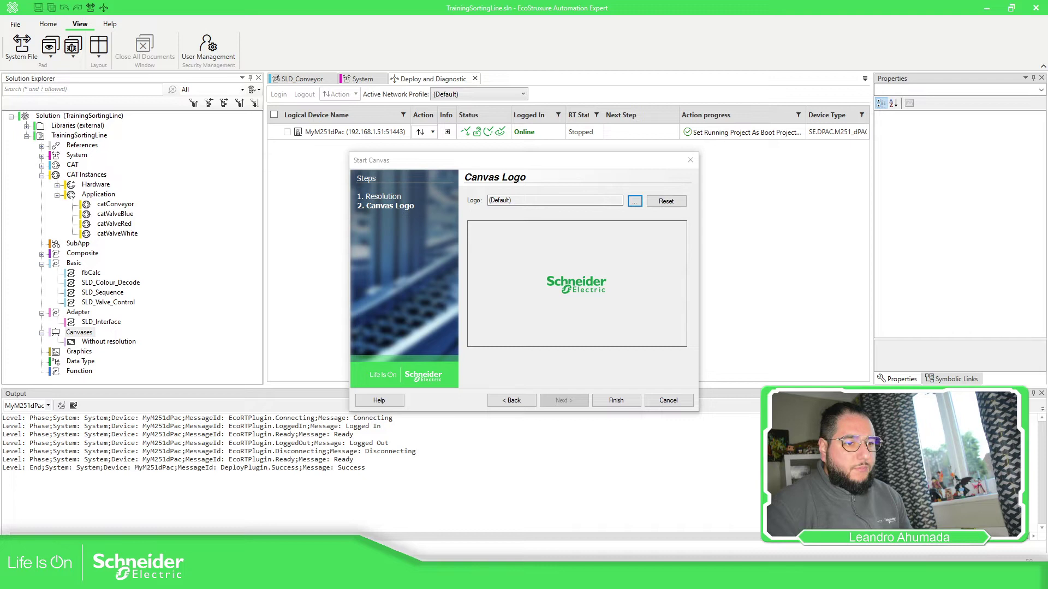
key(Return)
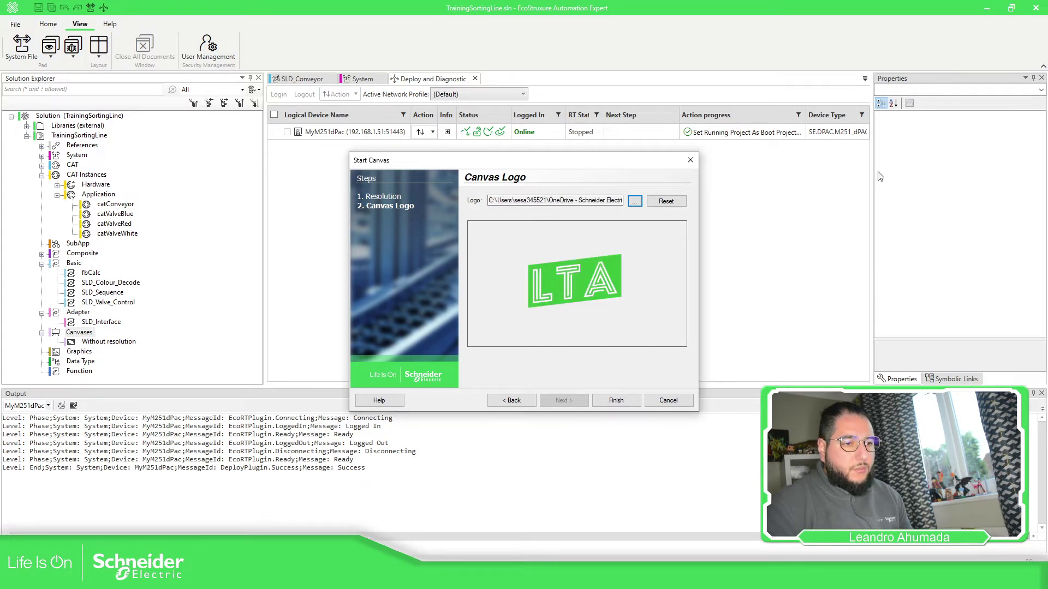
click(614, 401)
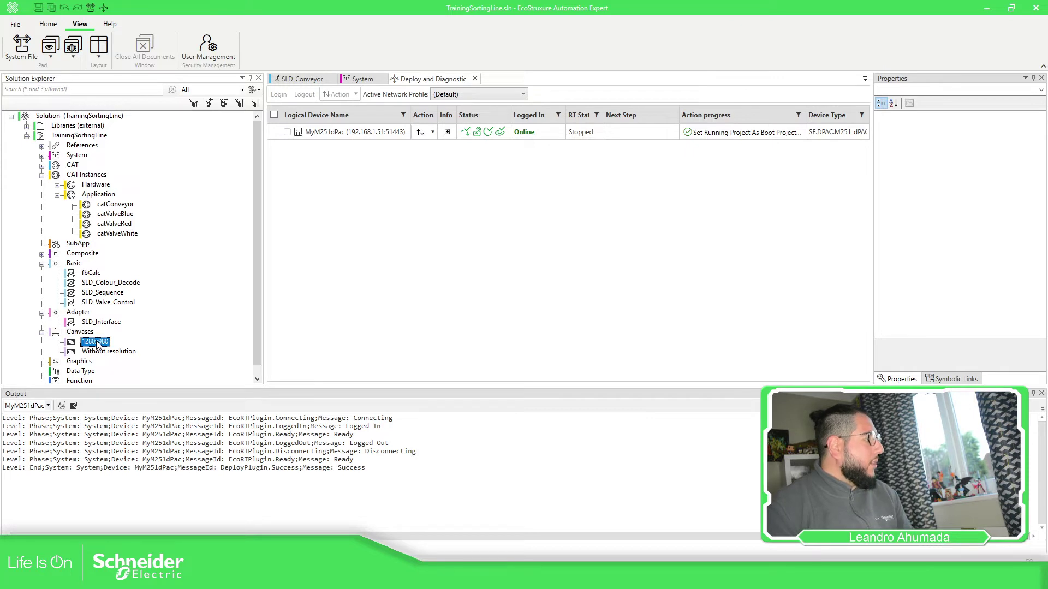
Rename the 1280x980 canvas to HMI_SortingLine
right_click(100, 345)
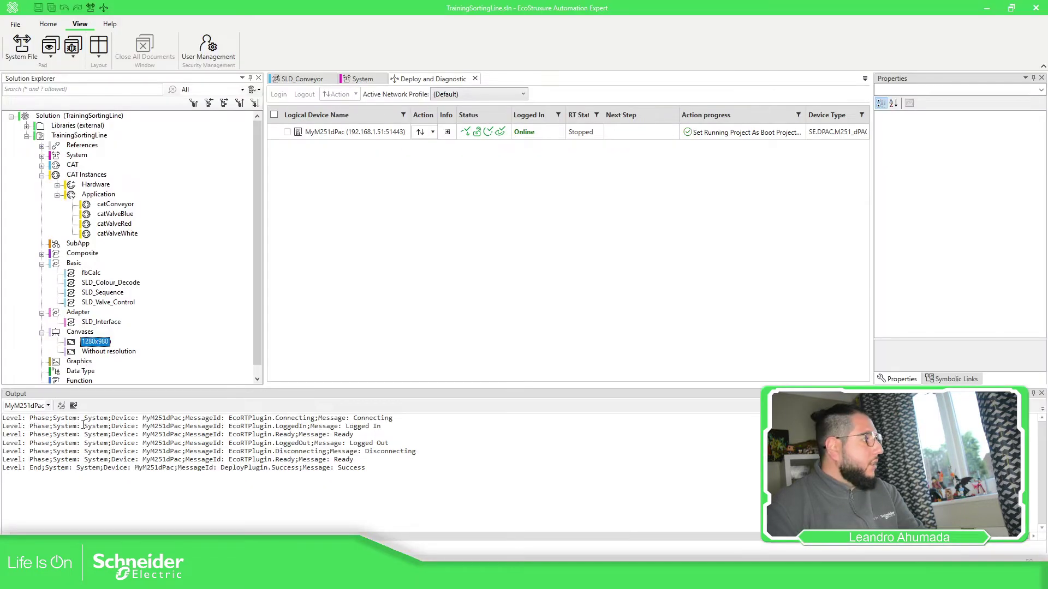
right_click(104, 342)
click(203, 369)
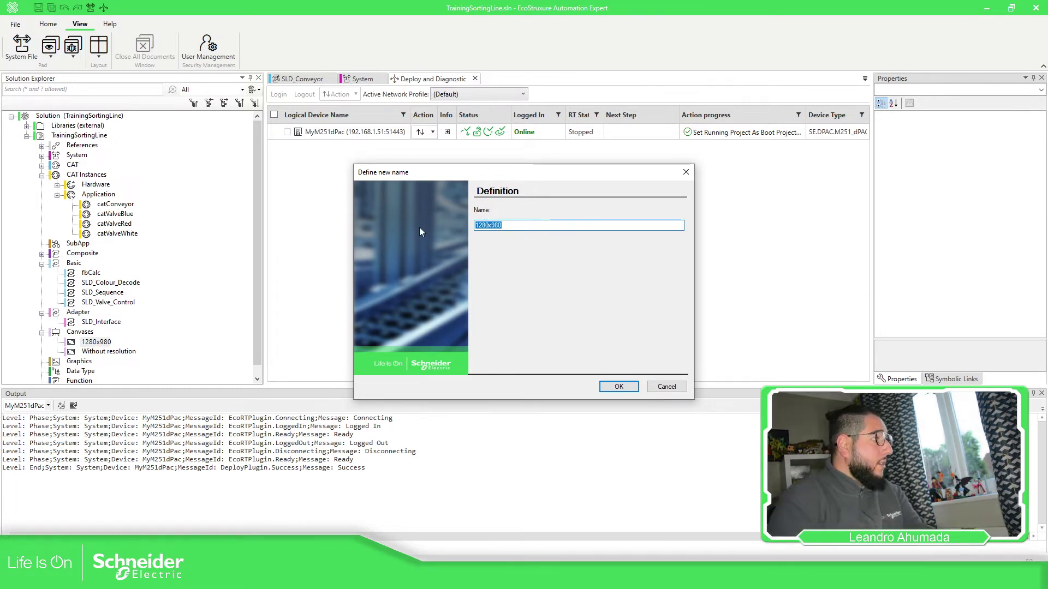
text(HMI)
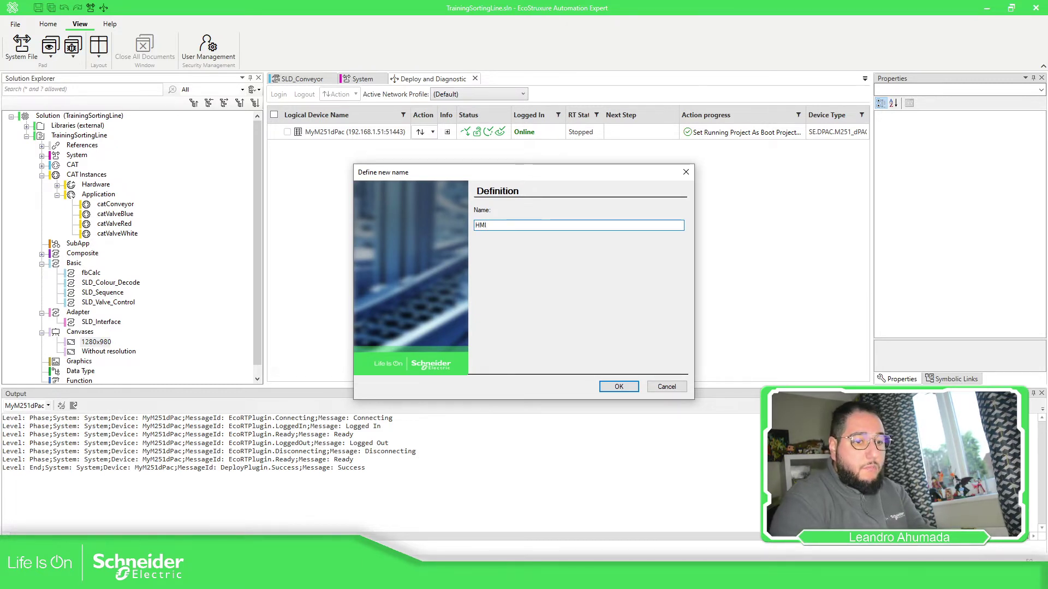
text(_Sorting)
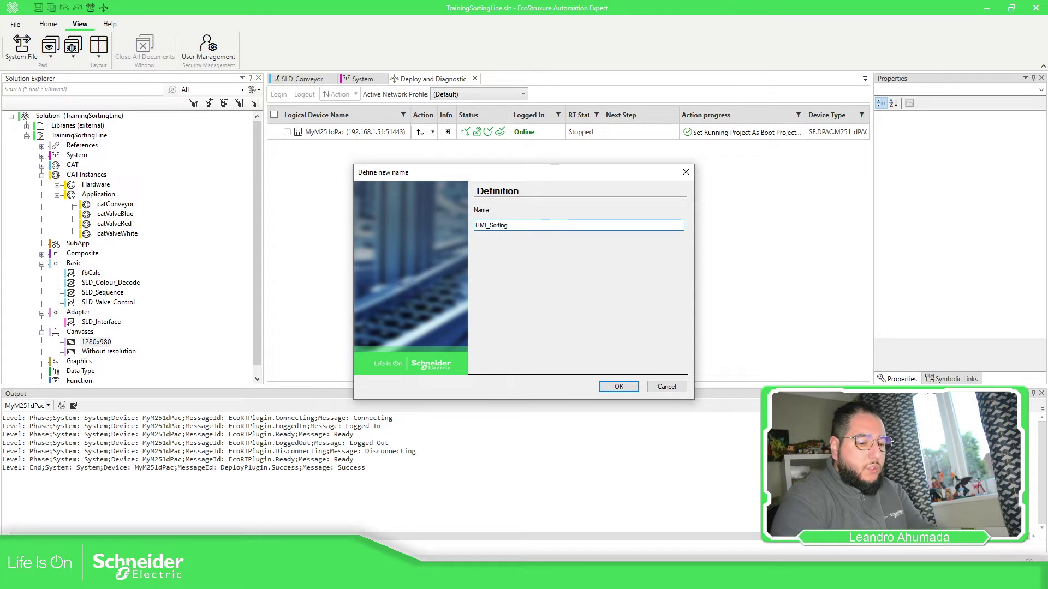
text(Line)
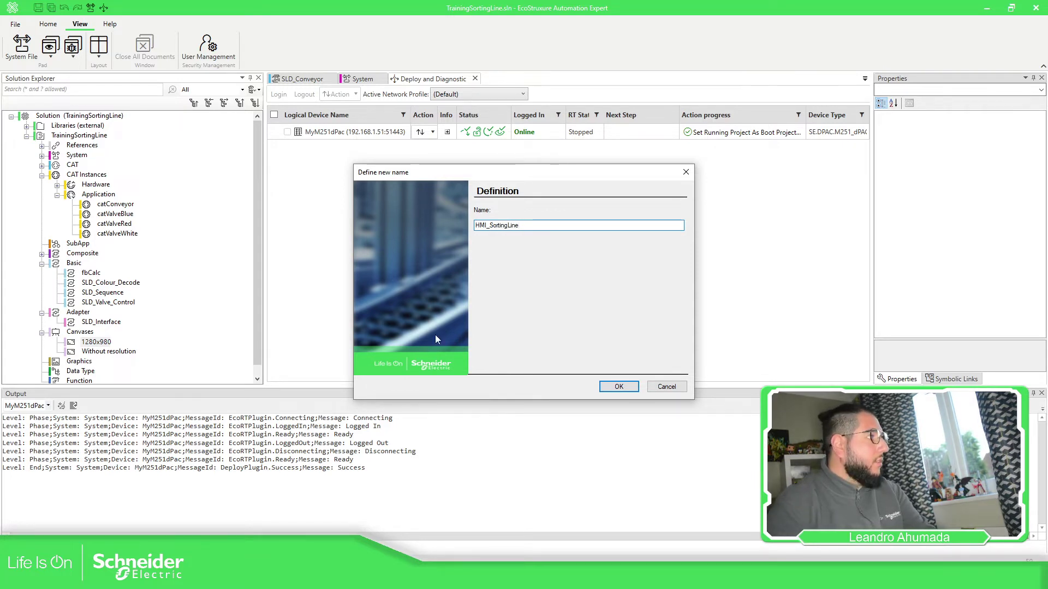
click(619, 387)
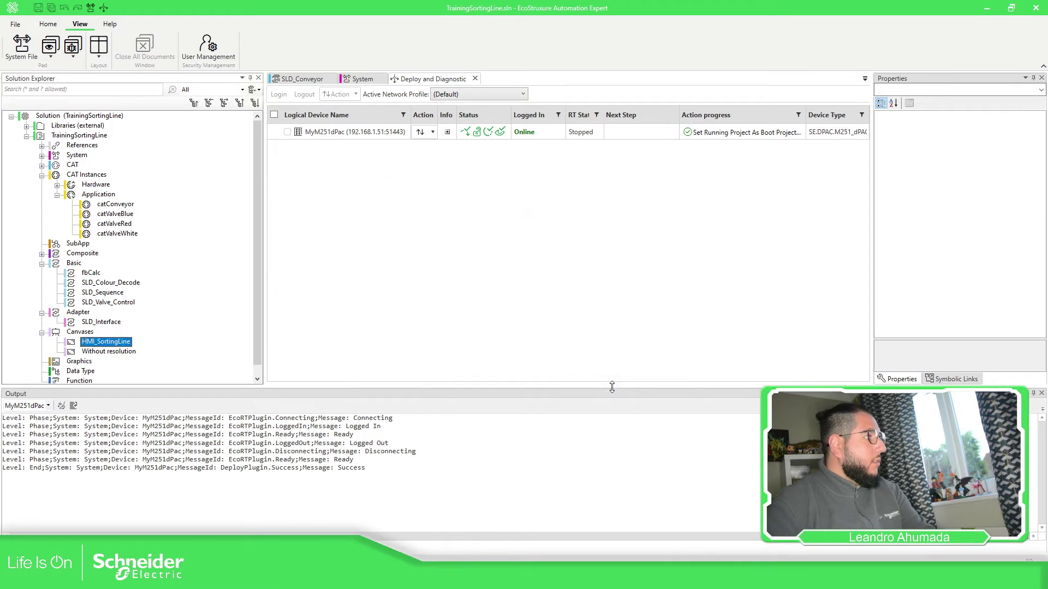
right_click(118, 343)
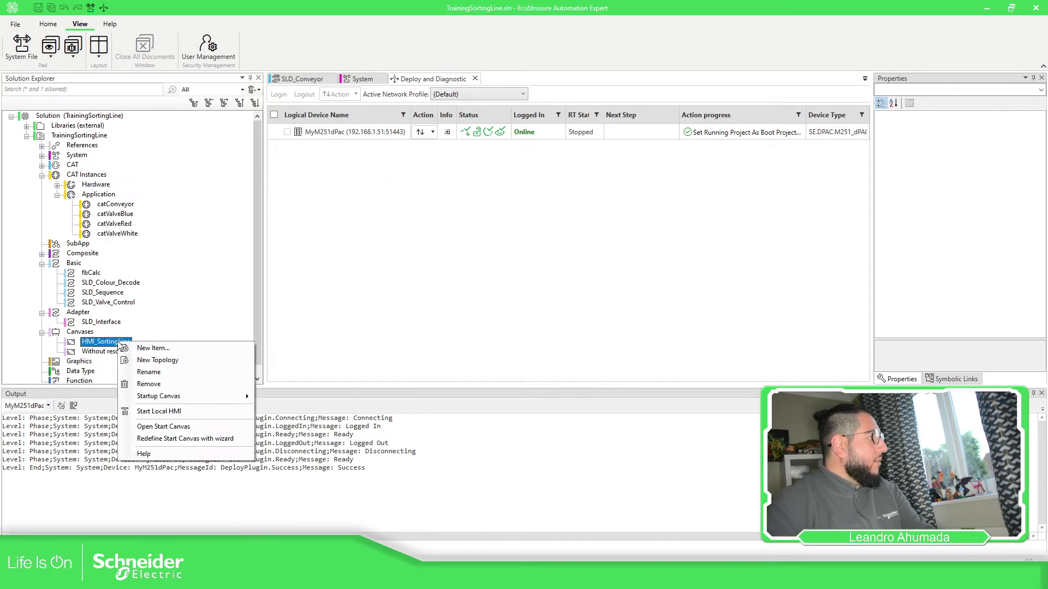
click(183, 439)
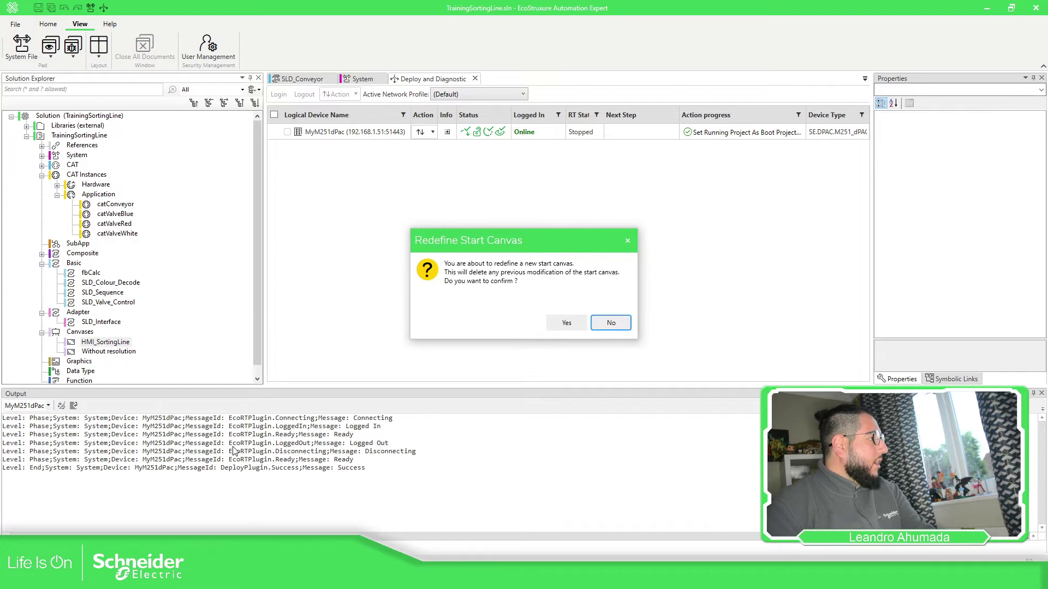
click(565, 324)
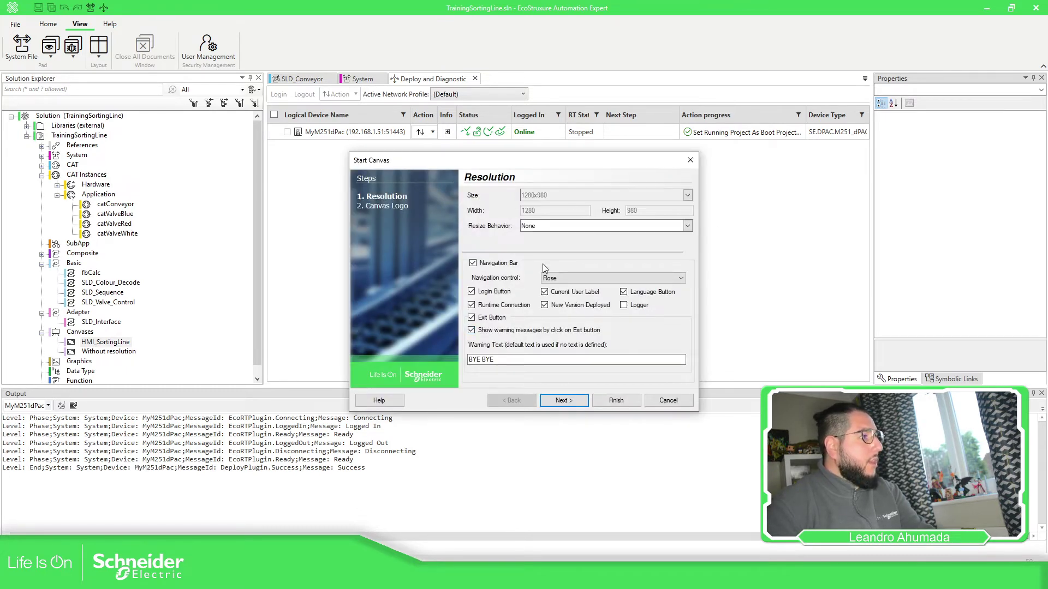
click(685, 401)
right_click(122, 344)
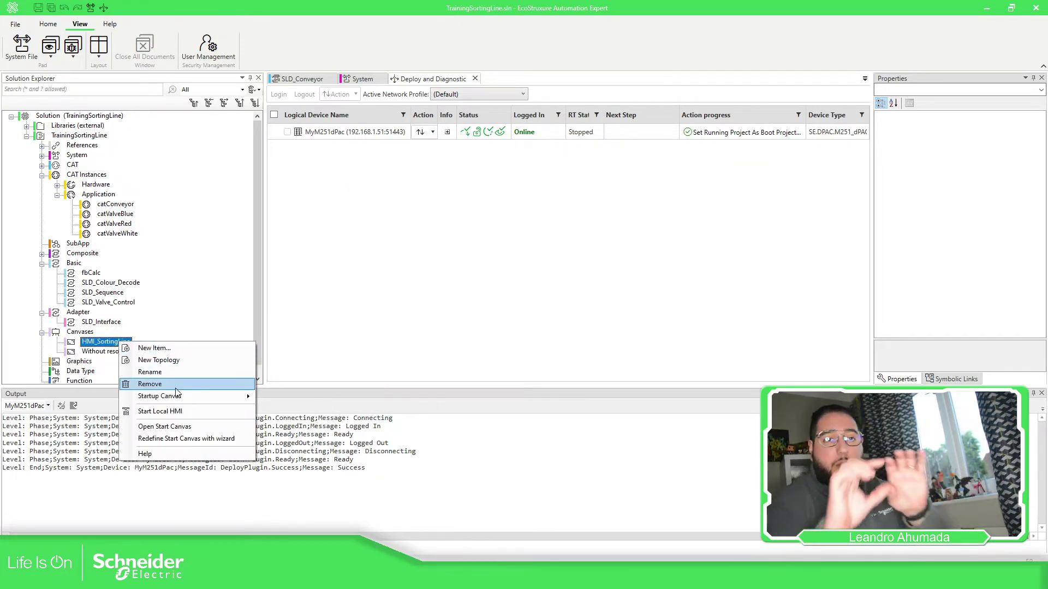
Open the HMI_SortingLine start canvas and check exit1's WarningText is 'BYE BYE'
click(173, 429)
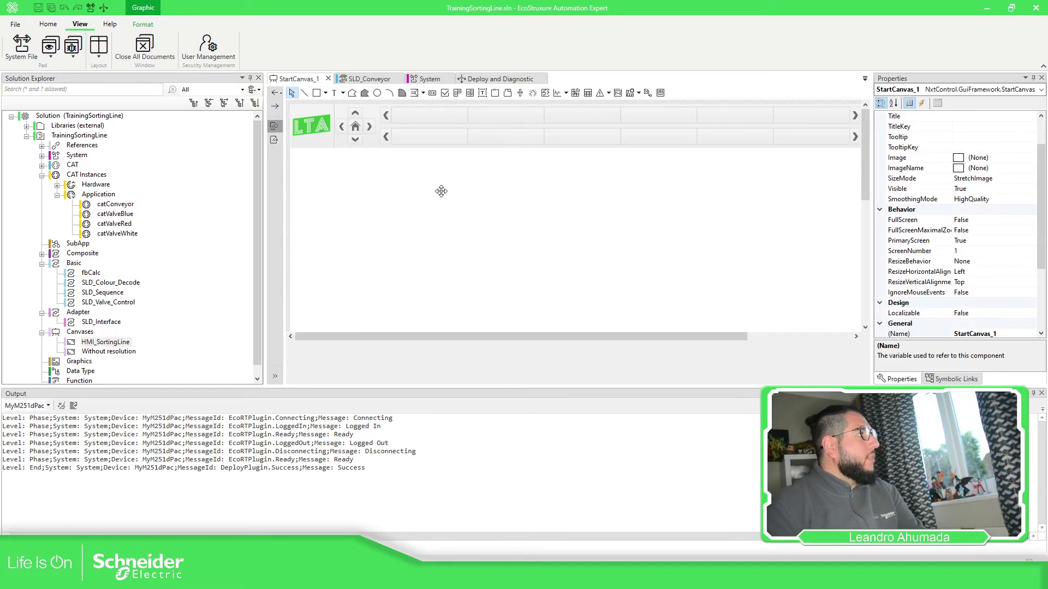
click(376, 136)
click(314, 127)
click(413, 124)
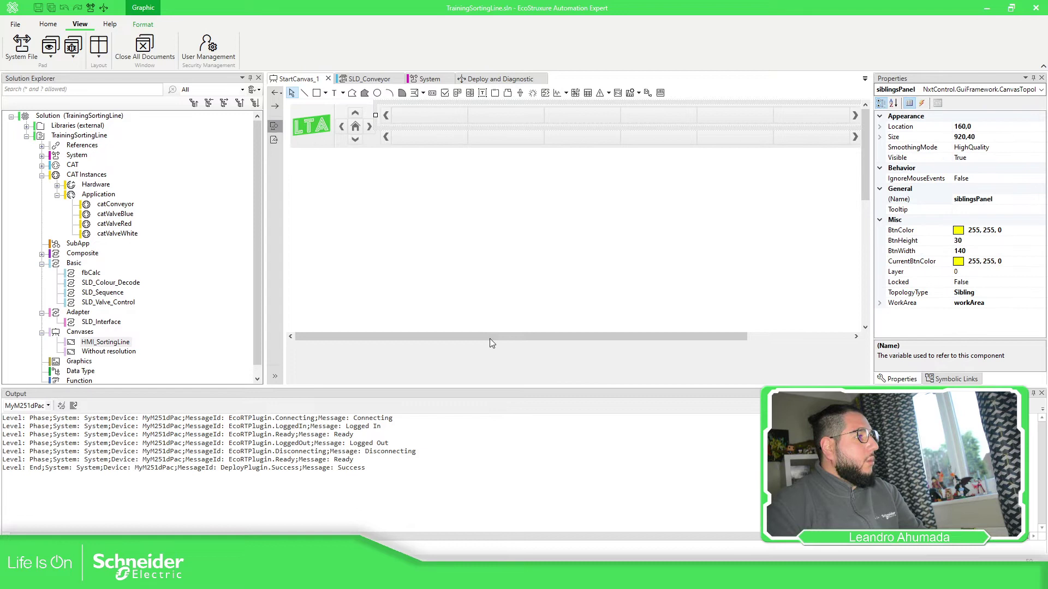
drag(490, 339, 594, 339)
click(843, 115)
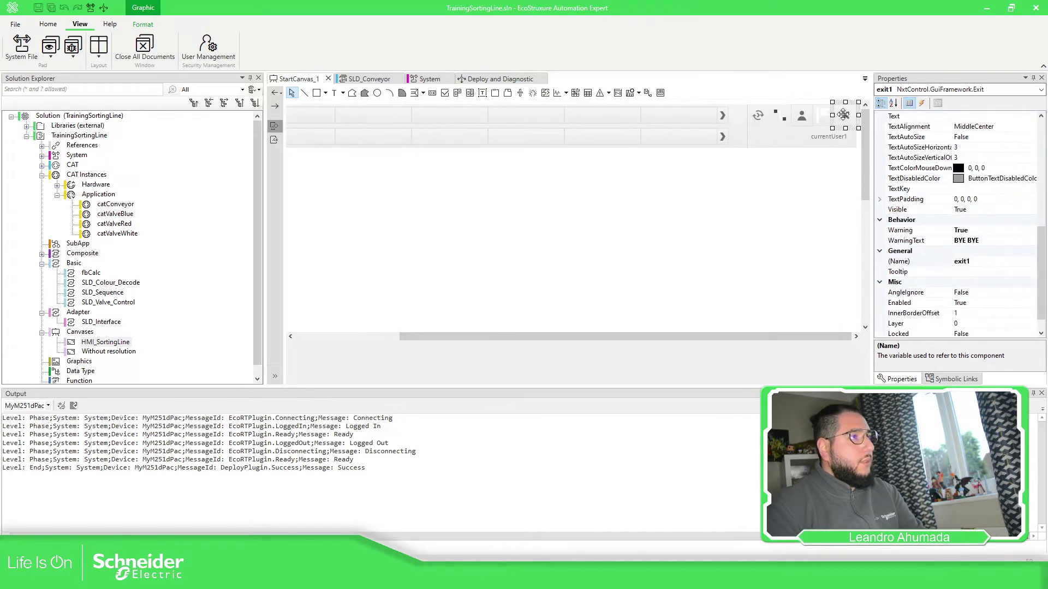
click(990, 242)
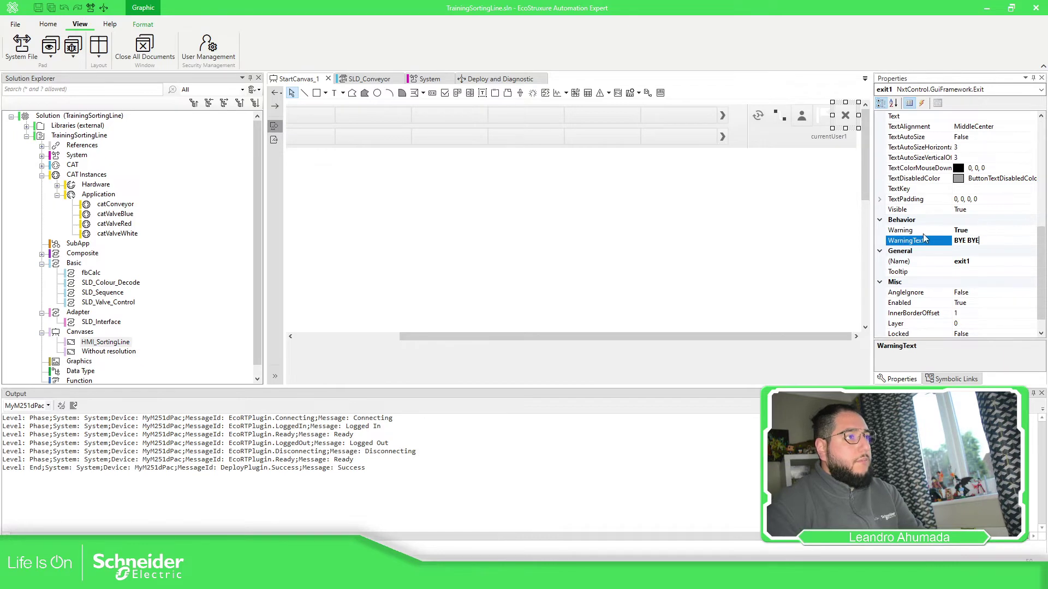
click(735, 252)
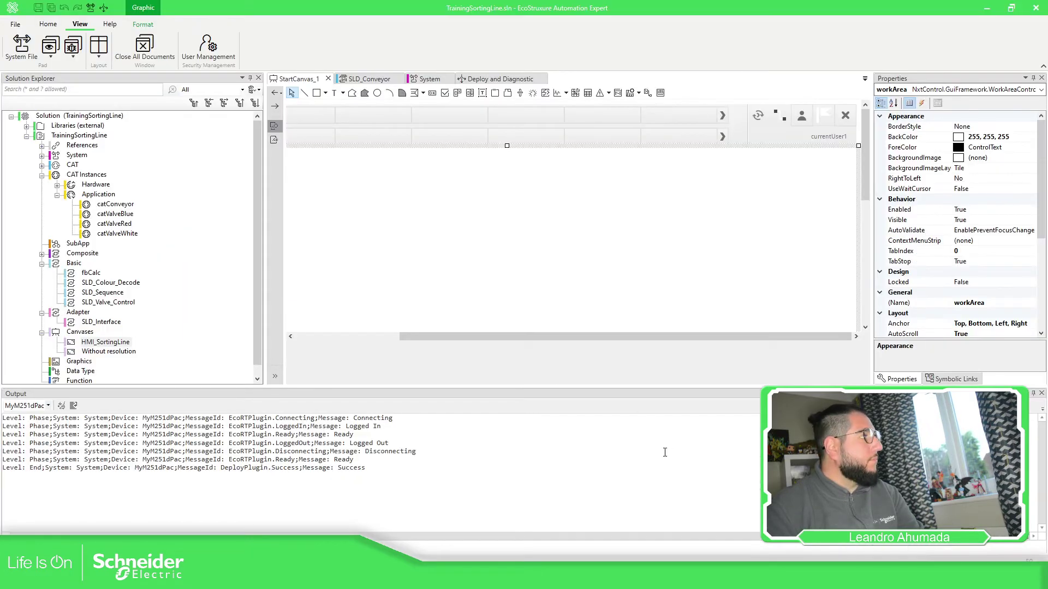
Close all documents and add Canvas_Machine, titled Machine, tooltip 'Canvas for the Machine'
click(139, 48)
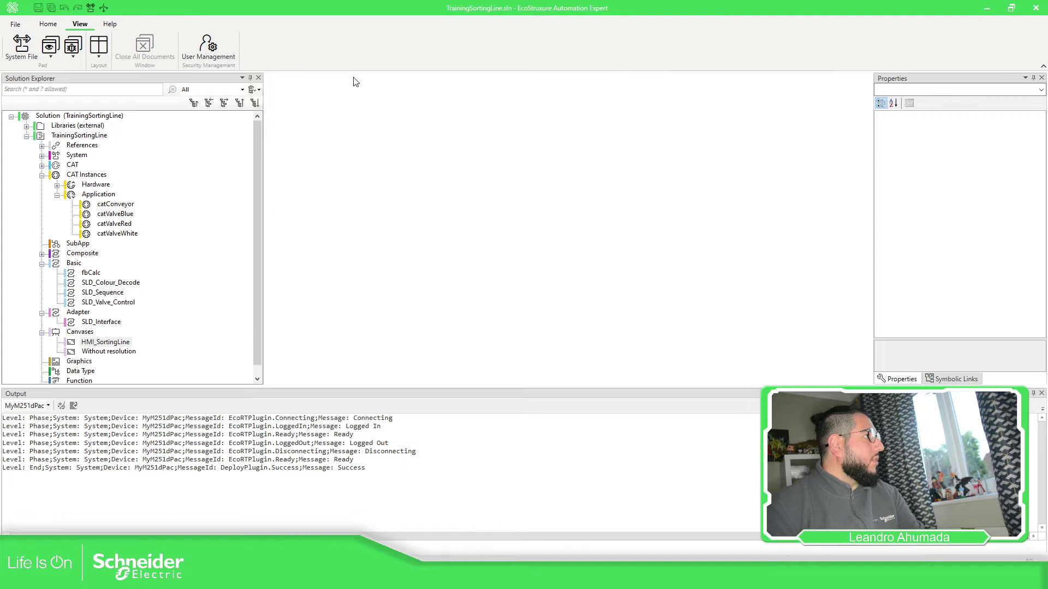
right_click(110, 344)
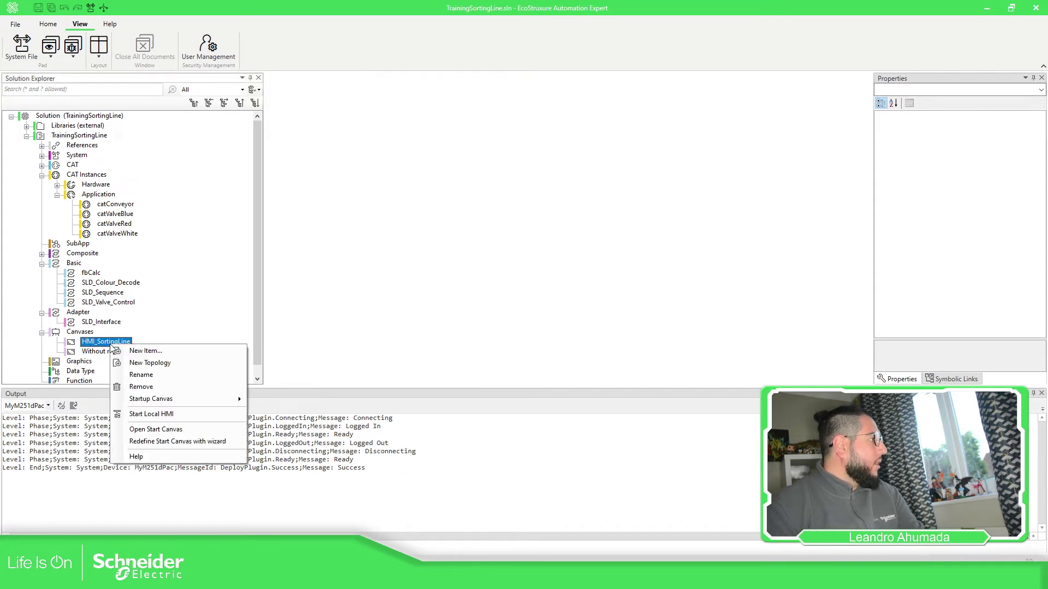
click(143, 352)
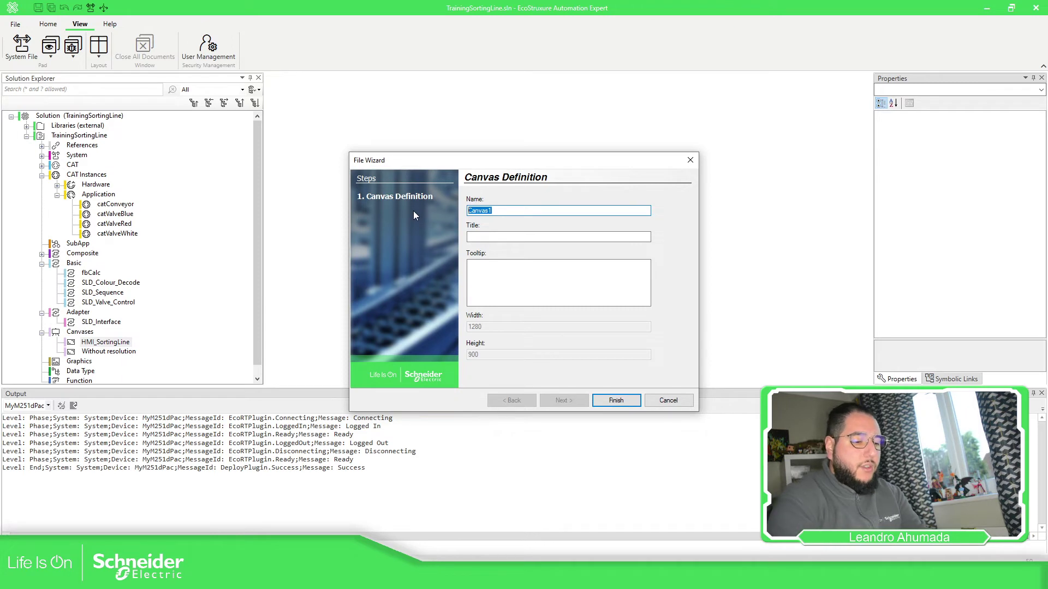
text(Ma)
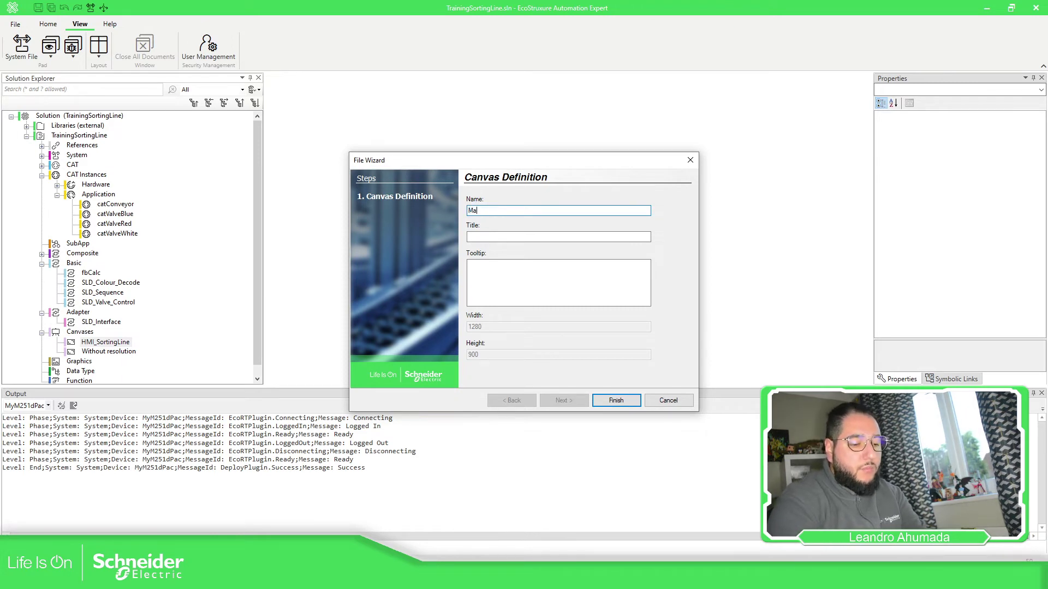
text(chie)
key(BackSpace)
key(BackSpace)
key(BackSpace)
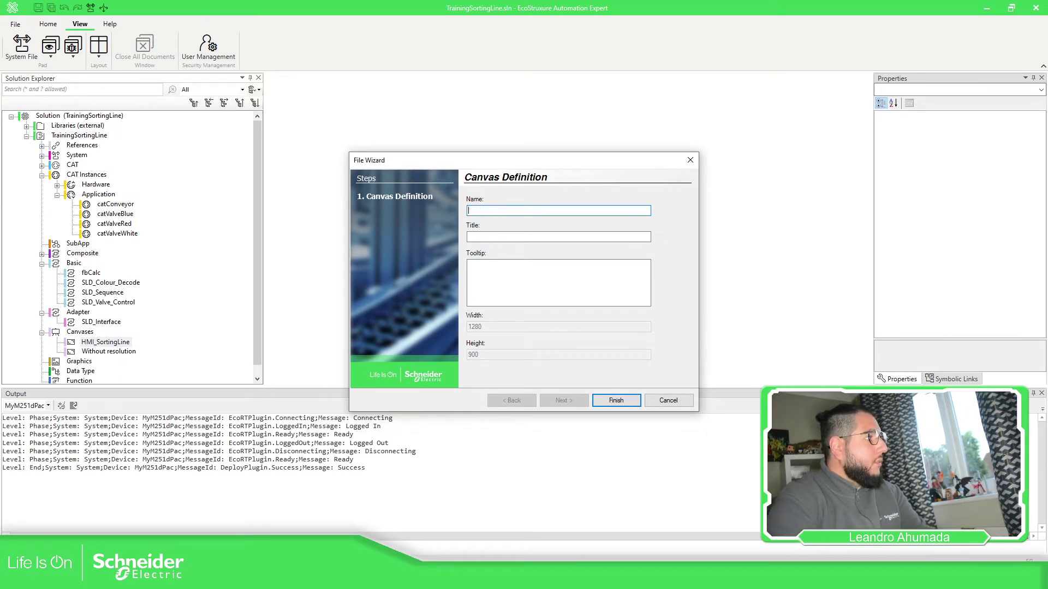
text(Canvas_)
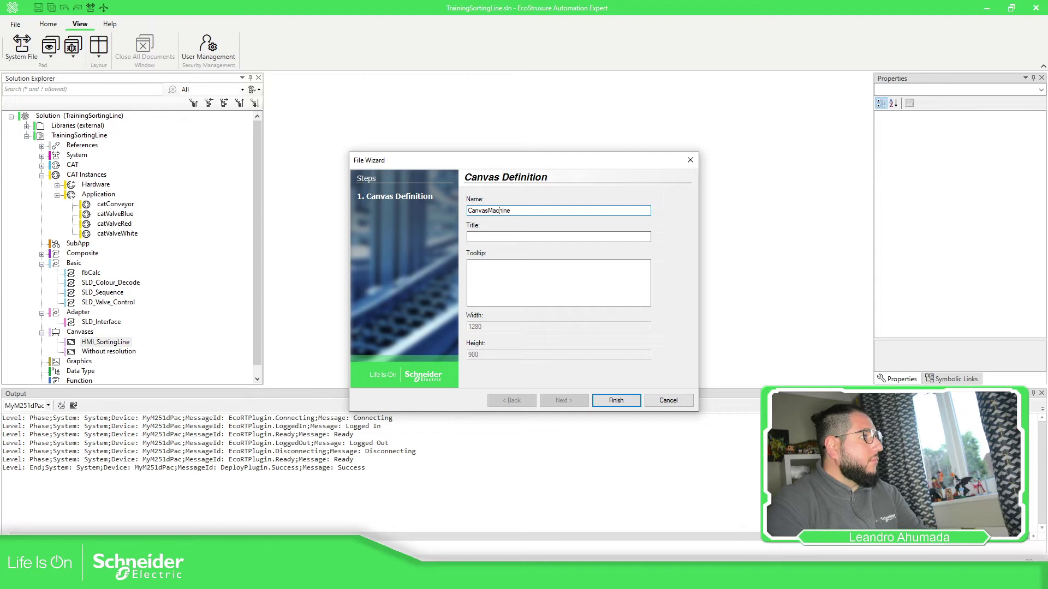
text(_)
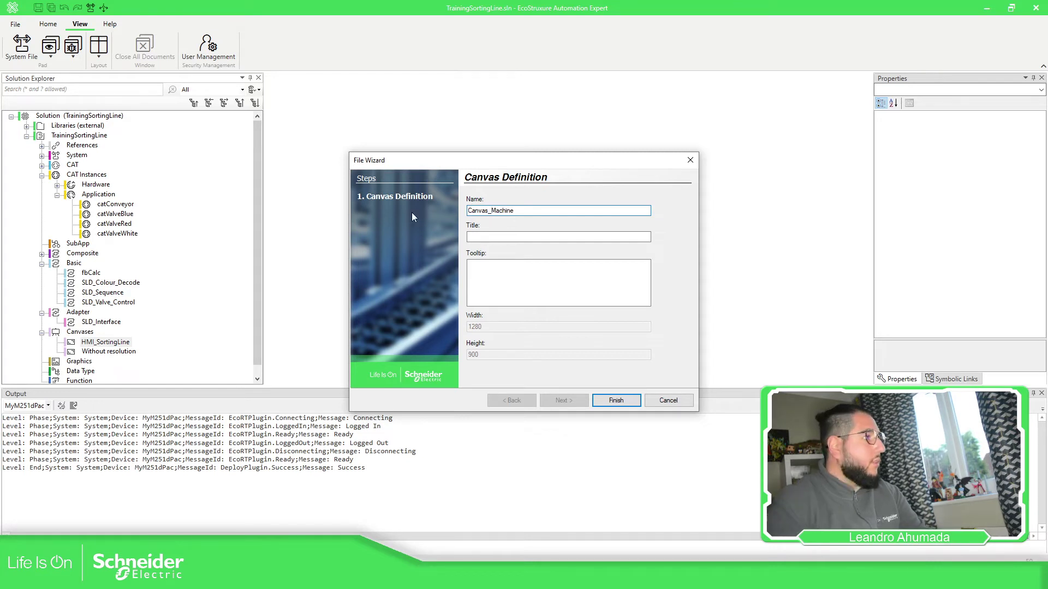
click(484, 239)
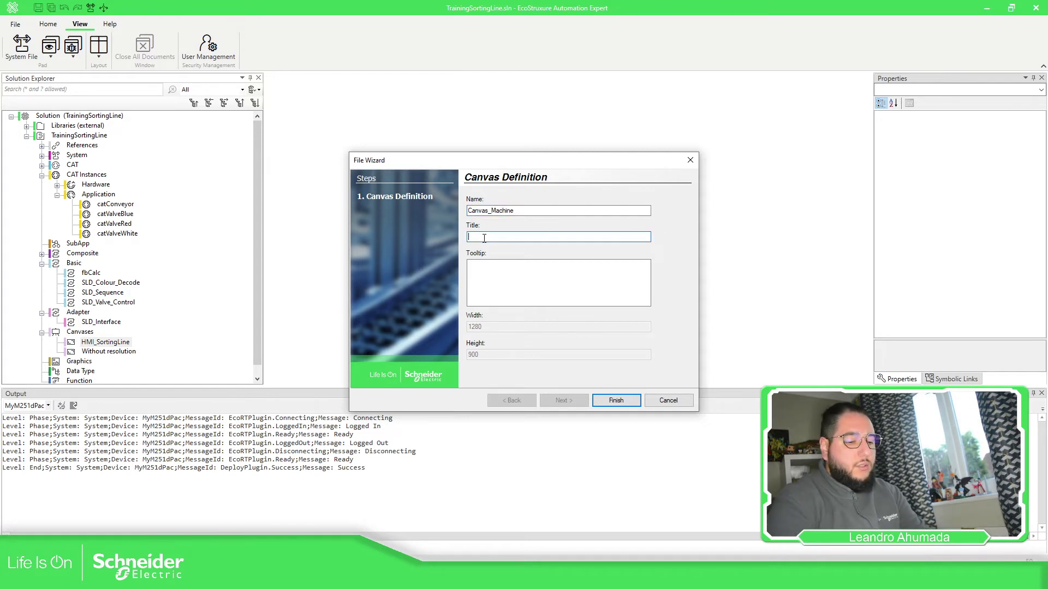
click(519, 266)
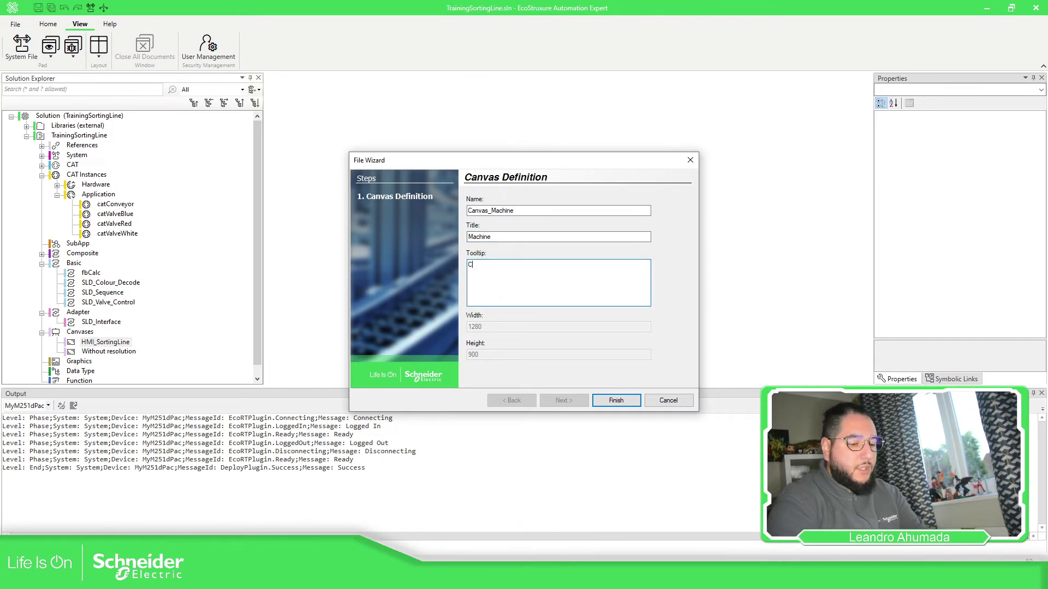
text(Canvas for t)
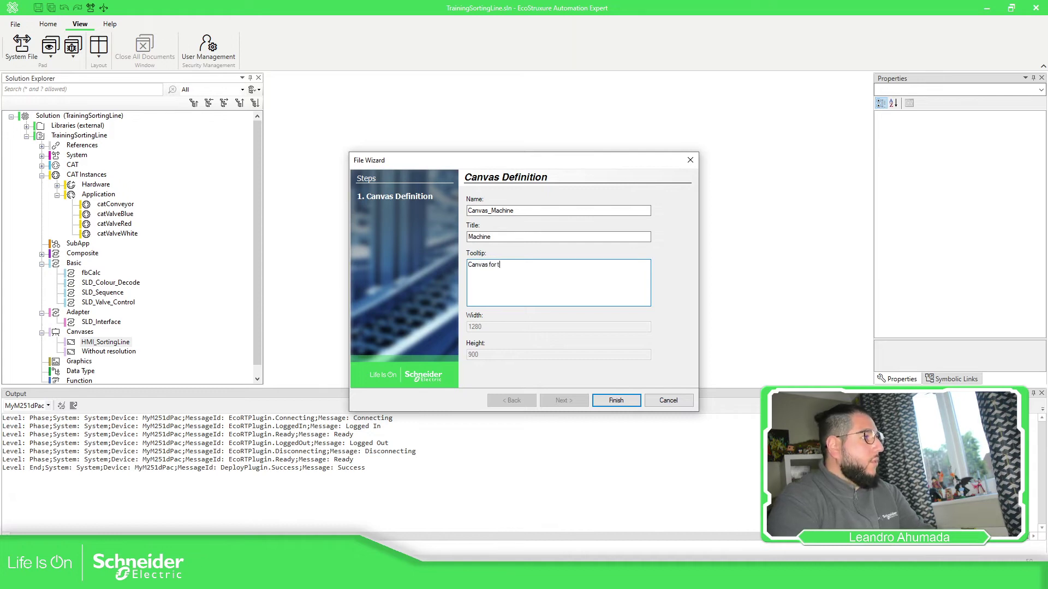
text(he Machine)
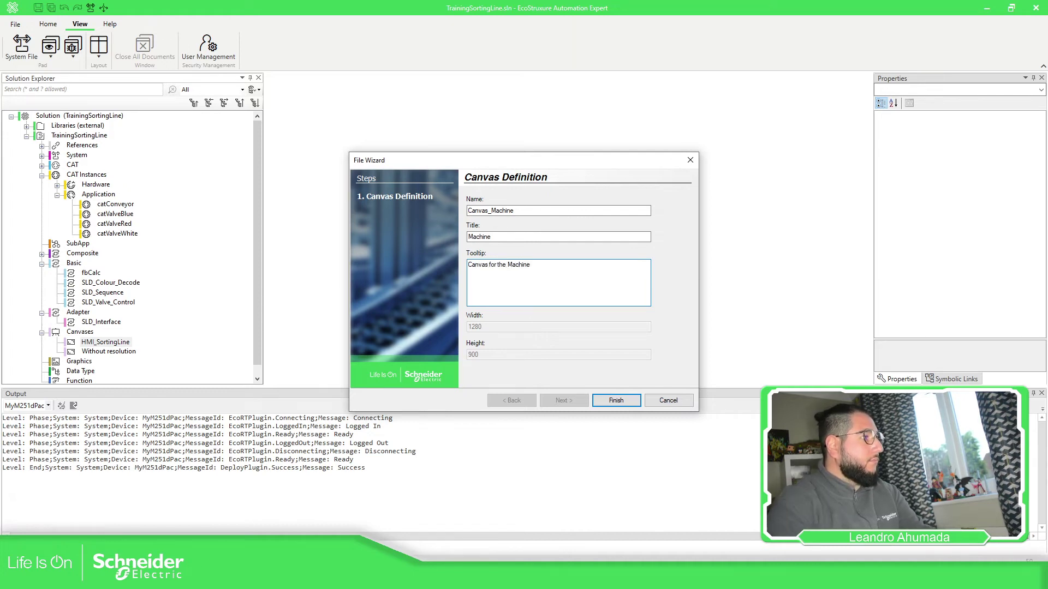
click(615, 401)
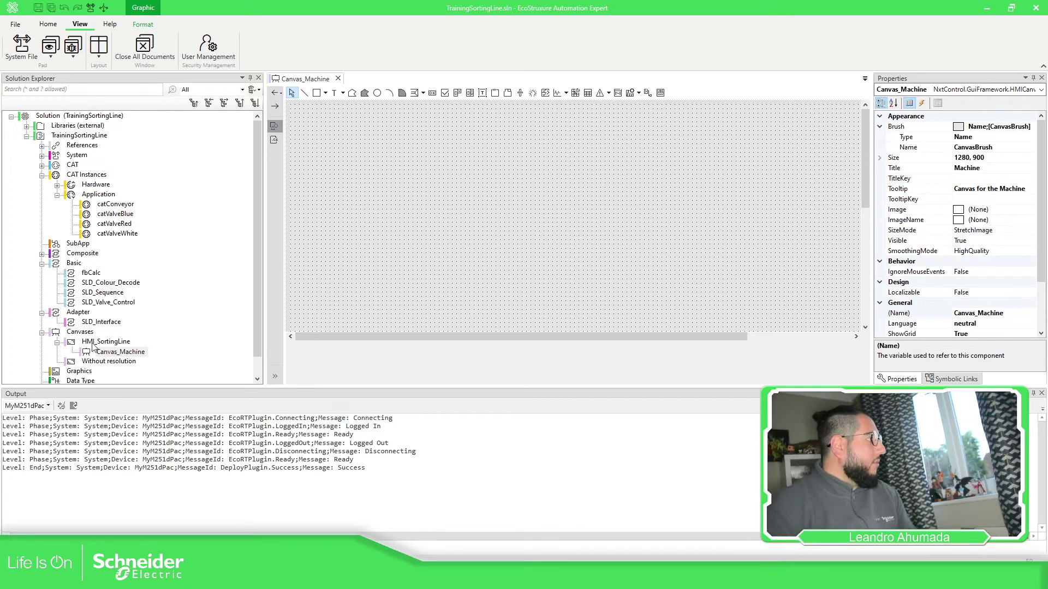
Reopen the HMI_SortingLine start canvas, then return to the Canvas_Machine tab
right_click(122, 343)
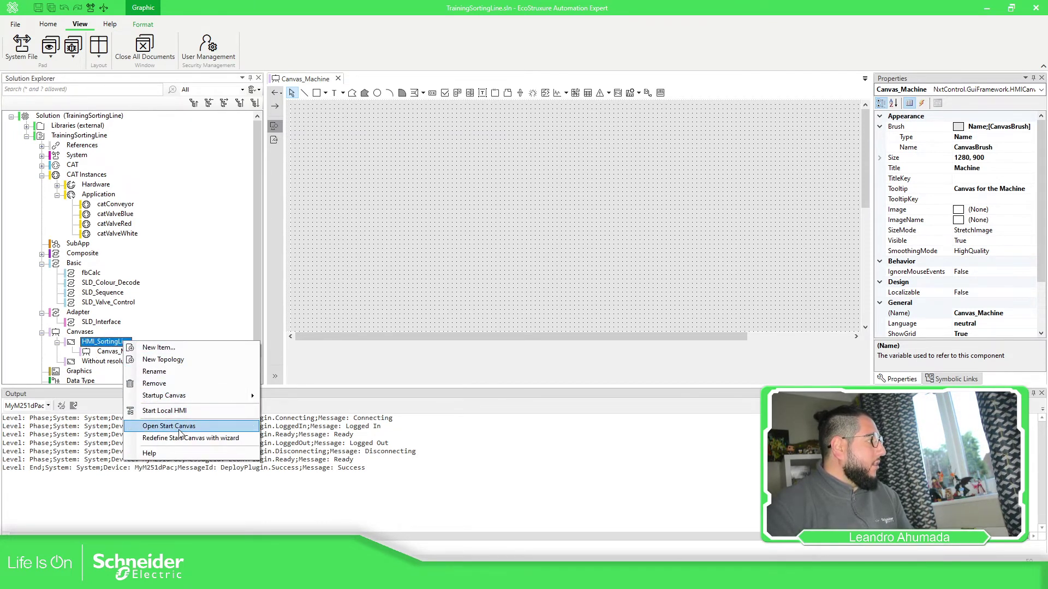
click(180, 427)
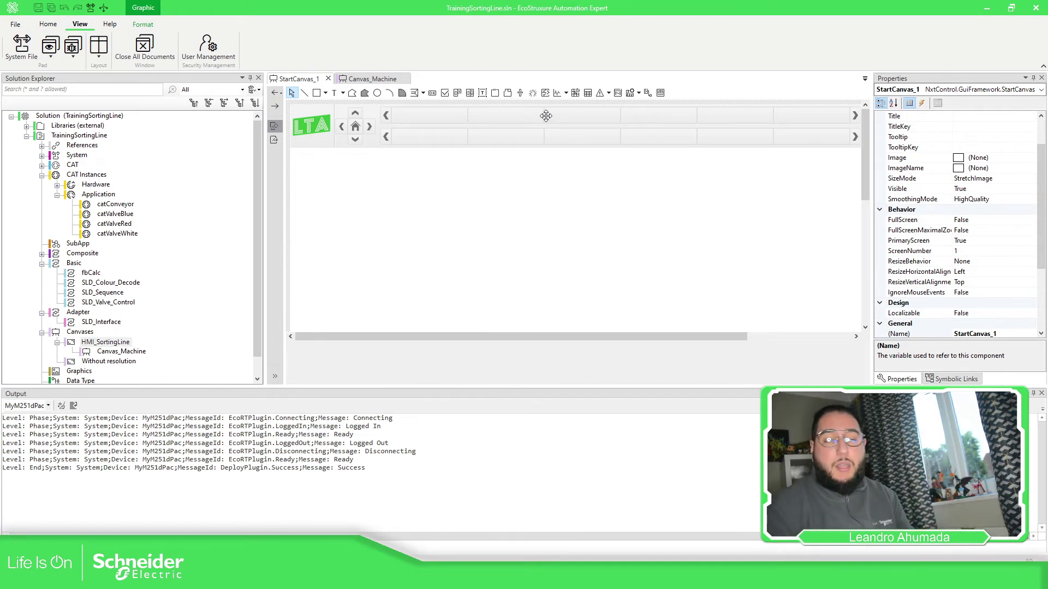
click(373, 79)
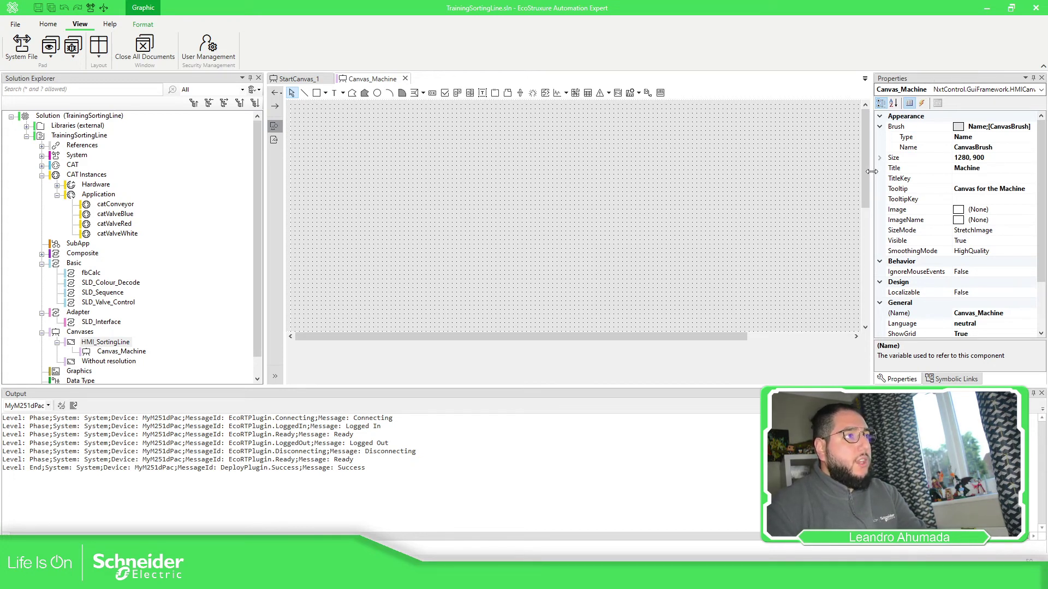
Widen the Properties panel and select Canvas_Machine's Tooltip, 'Canvas for the Machine'
drag(871, 172, 792, 171)
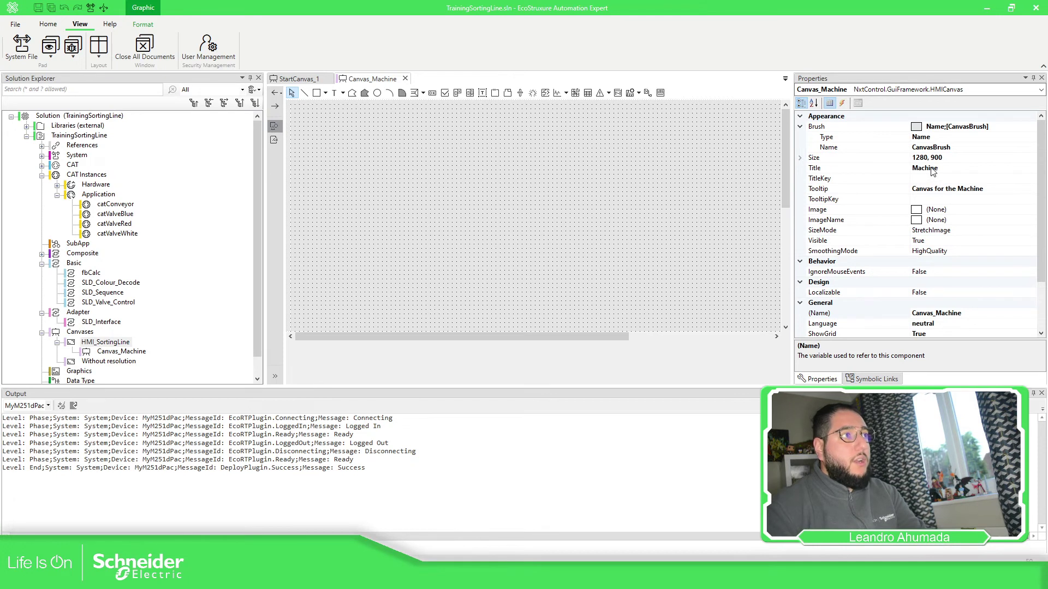
click(833, 191)
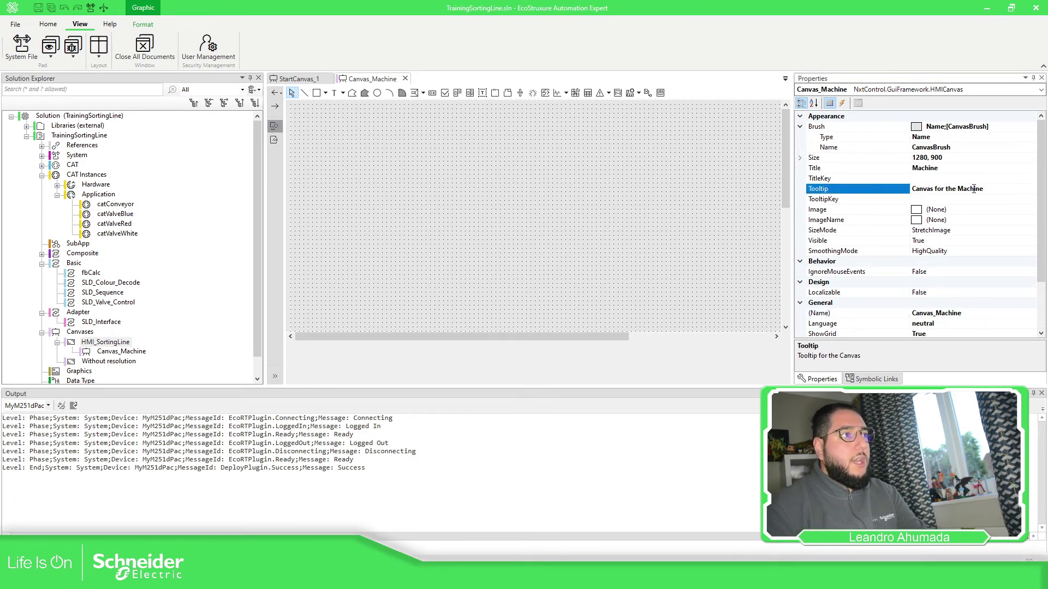